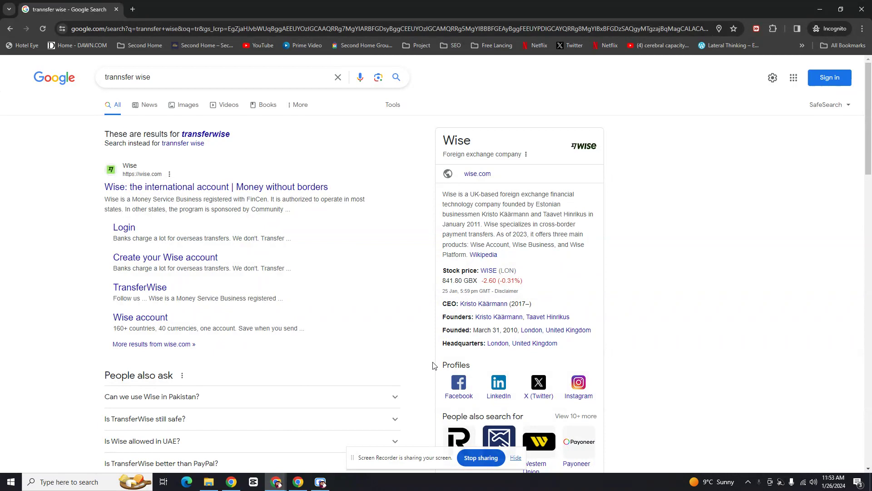
Search Google for paypal in a new browser tab
{"action": "scroll", "coordinate": [433, 366], "scroll_direction": "down", "scroll_amount": 1}
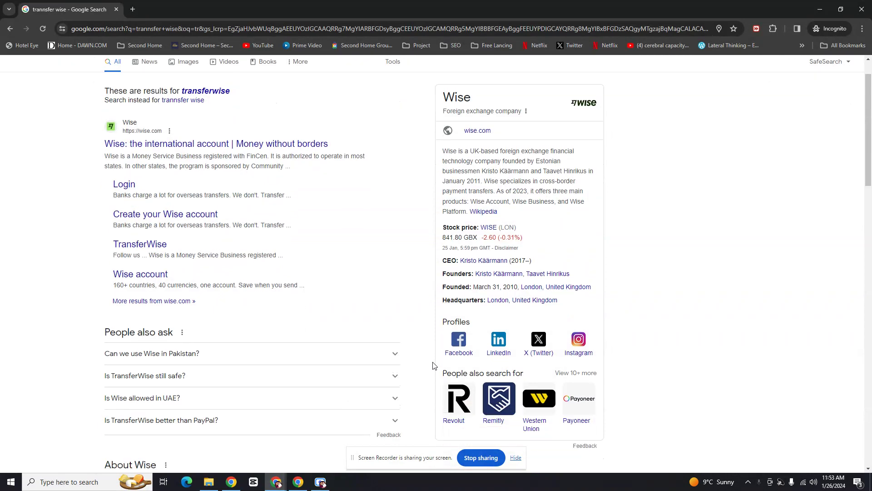
{"action": "scroll", "coordinate": [433, 366], "scroll_direction": "down", "scroll_amount": 4}
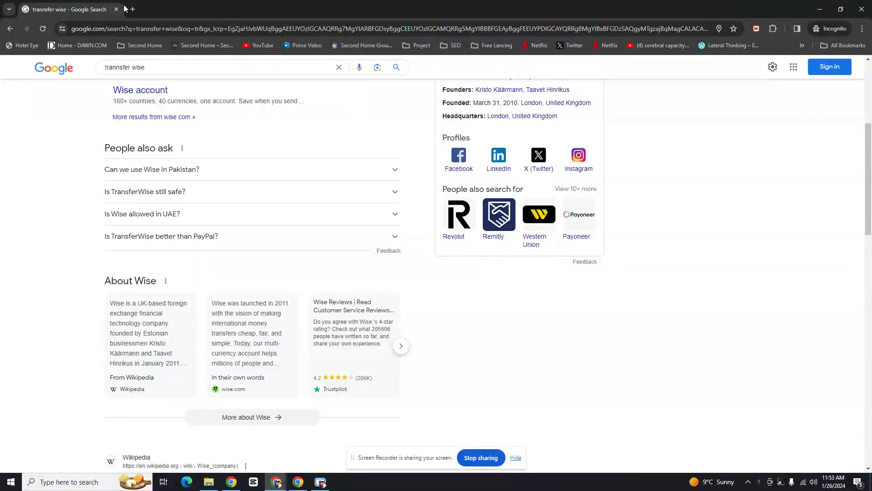
{"action": "left_click", "coordinate": [132, 9]}
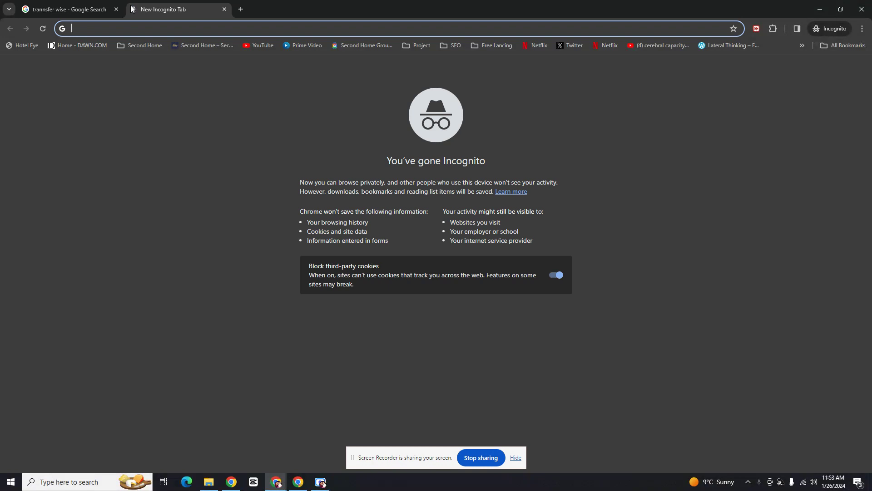
{"action": "type", "text": "paypal"}
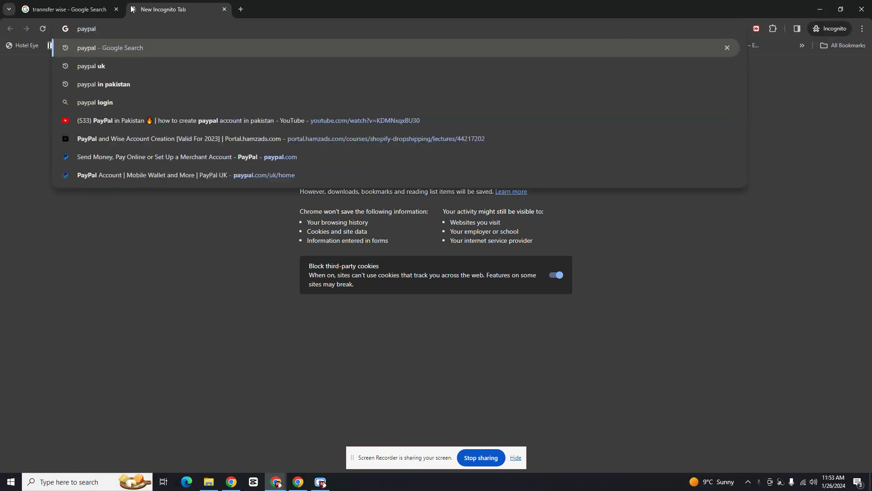
{"action": "key", "text": "Return"}
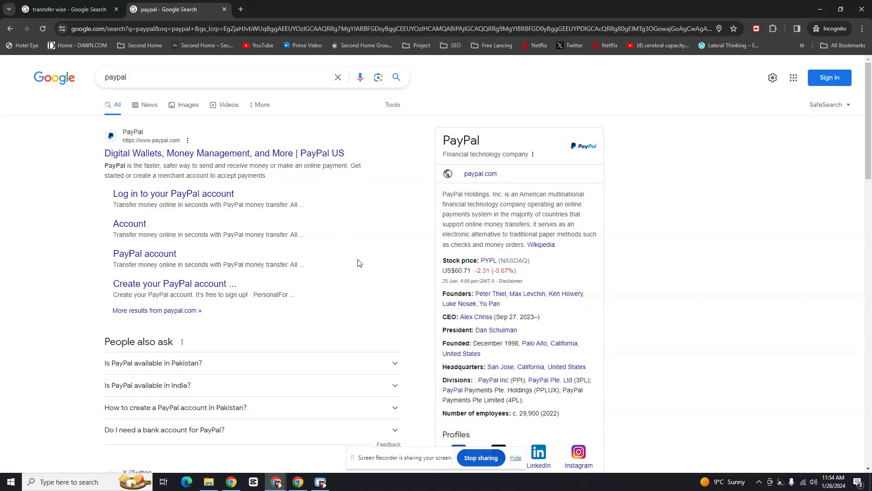
Return to the transferwise search results and go from Wise's main result to its account registration page
{"action": "left_click", "coordinate": [68, 9]}
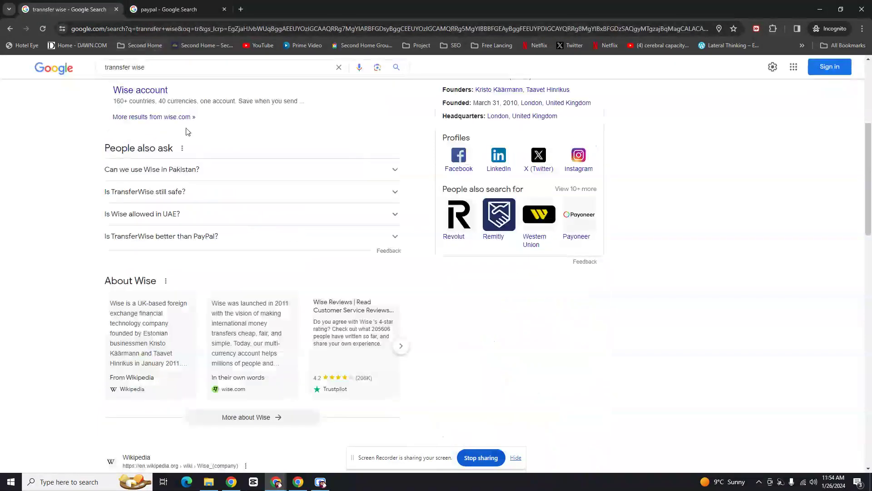
{"action": "scroll", "coordinate": [217, 213], "scroll_direction": "up", "scroll_amount": 2}
{"action": "scroll", "coordinate": [217, 213], "scroll_direction": "up", "scroll_amount": 2}
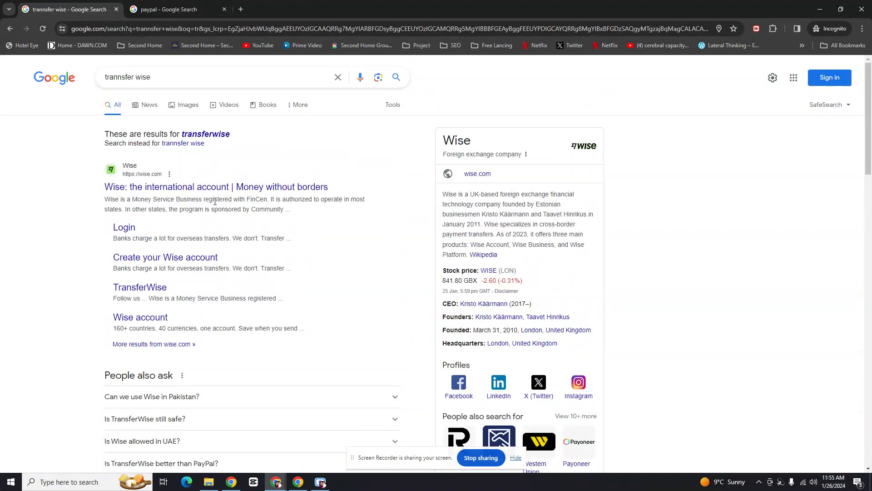
{"action": "left_click", "coordinate": [155, 189]}
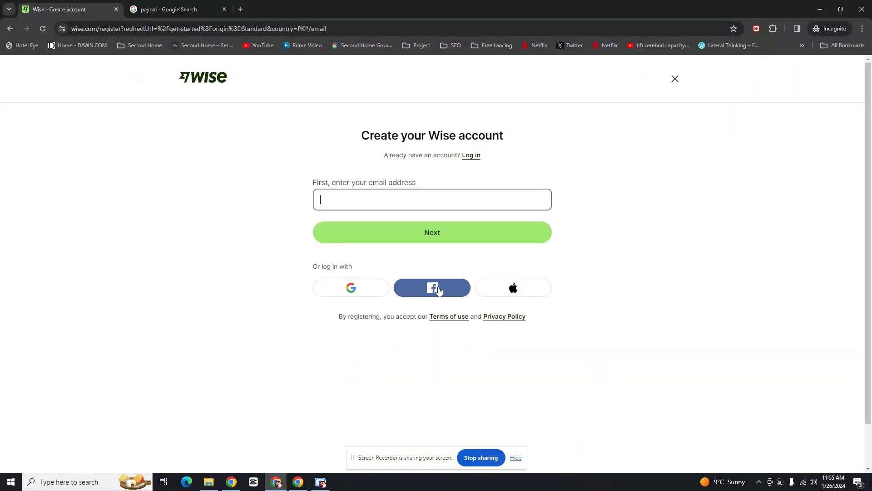
Fill in the email address with a saved suggestion and continue to the account type choice
{"action": "left_click", "coordinate": [440, 199]}
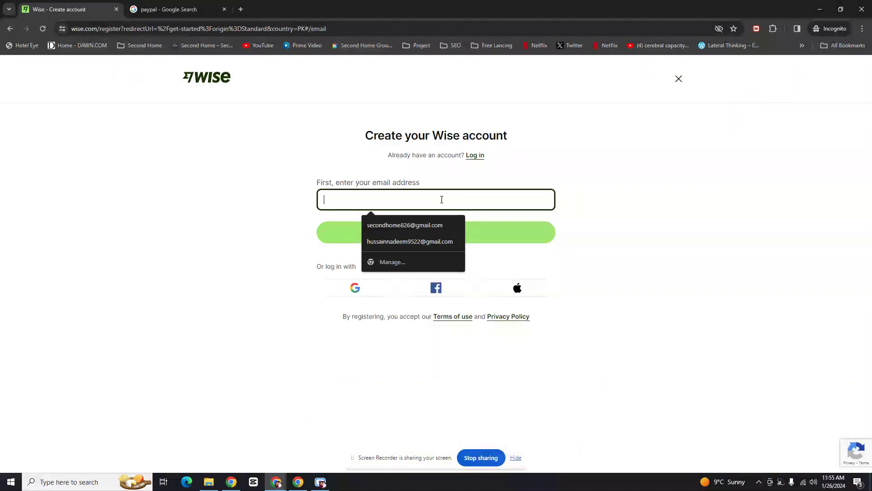
{"action": "left_click", "coordinate": [438, 225]}
{"action": "left_click", "coordinate": [448, 242]}
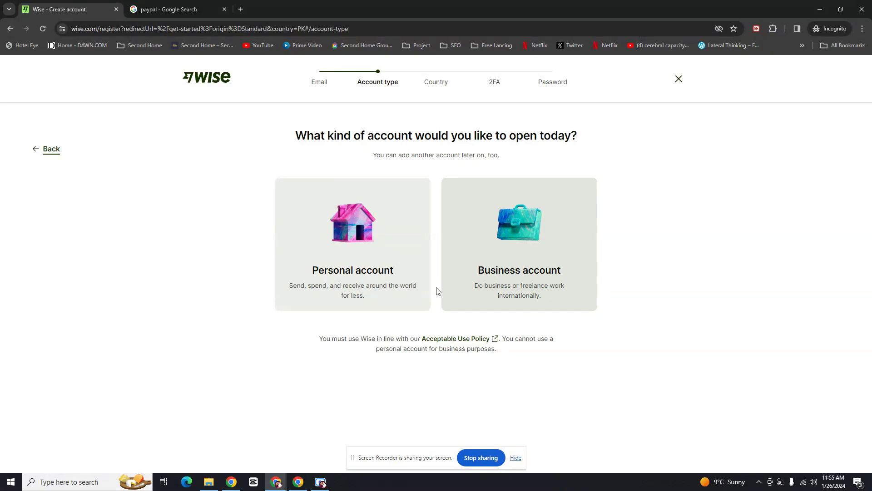
Choose a business account and confirm Pakistan as the country of residence
{"action": "left_click", "coordinate": [496, 293]}
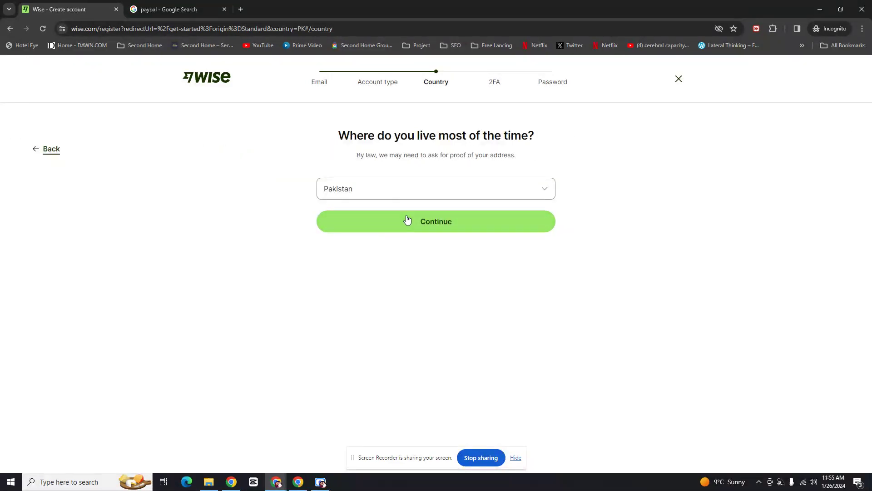
{"action": "left_click", "coordinate": [427, 219]}
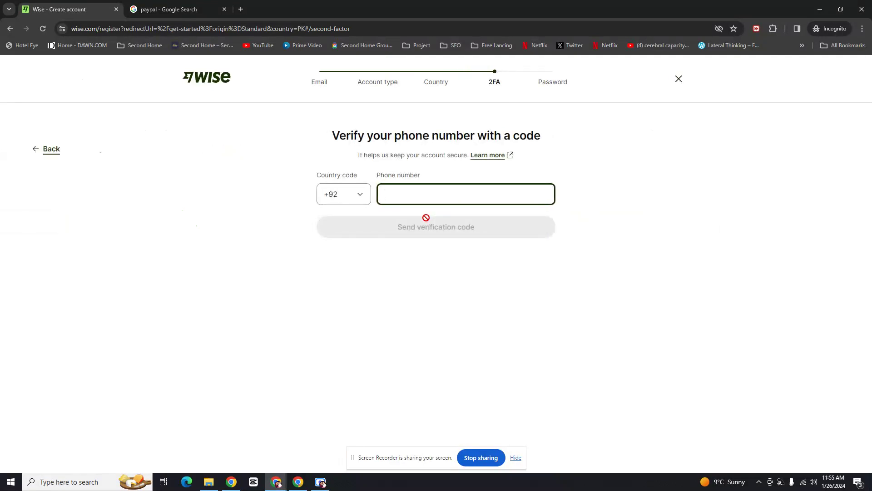
{"action": "double_click", "coordinate": [560, 76]}
{"action": "left_click", "coordinate": [560, 76]}
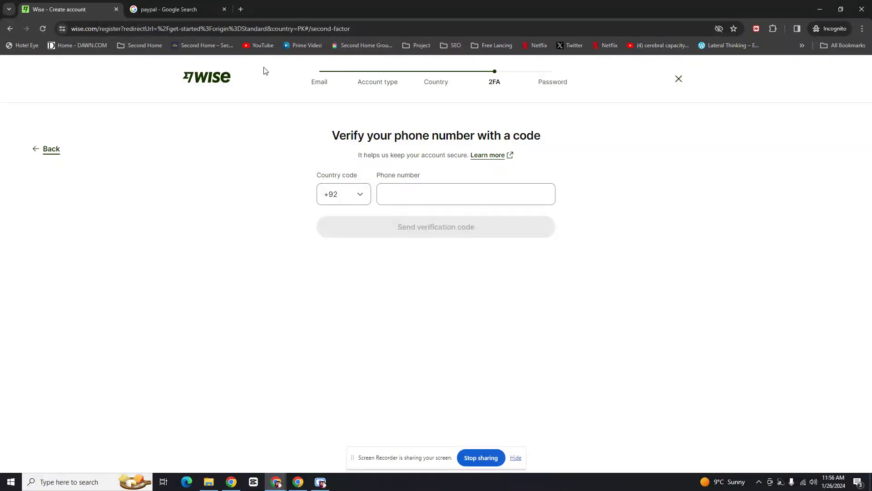
Switch to the window with the signed-in Wise account and look over its home page, including transactions and exchange rate
{"action": "left_click", "coordinate": [818, 9]}
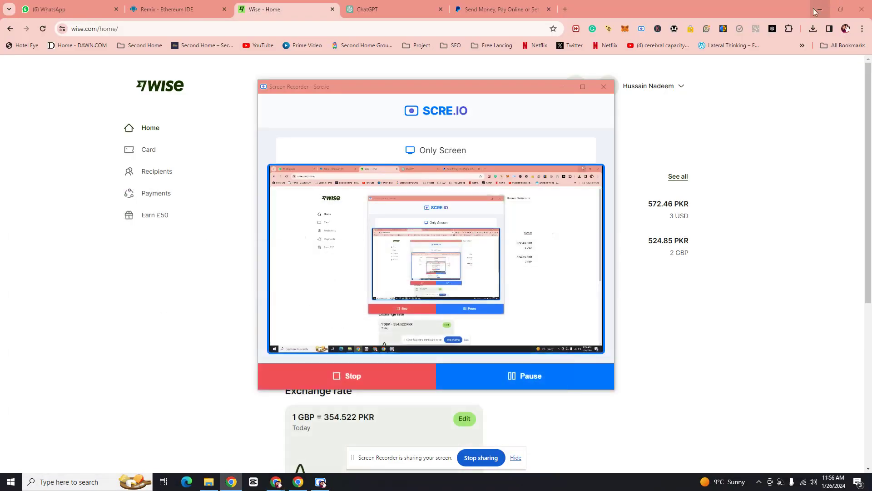
{"action": "left_click", "coordinate": [18, 148]}
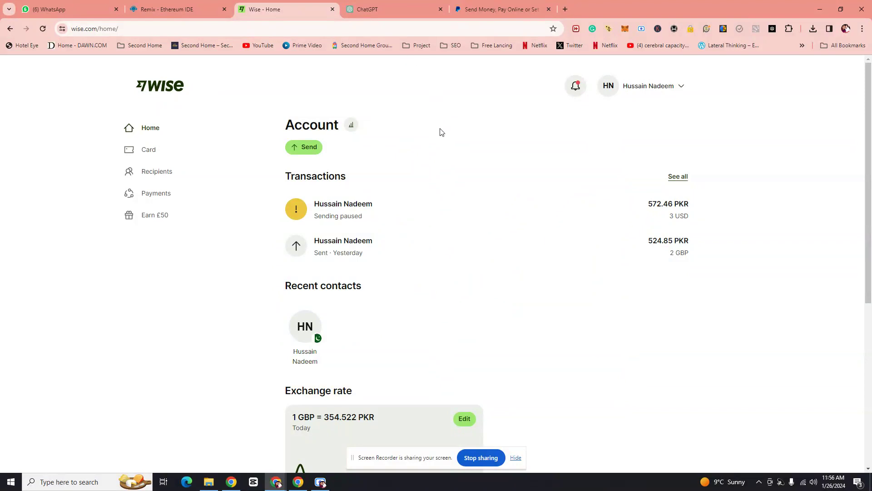
{"action": "scroll", "coordinate": [412, 150], "scroll_direction": "down", "scroll_amount": 5}
{"action": "scroll", "coordinate": [409, 155], "scroll_direction": "up", "scroll_amount": 5}
{"action": "scroll", "coordinate": [358, 198], "scroll_direction": "down", "scroll_amount": 5}
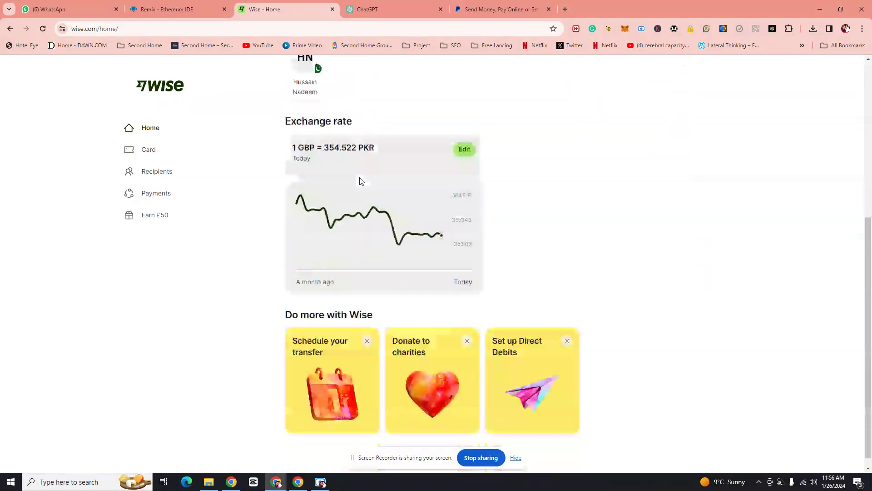
{"action": "scroll", "coordinate": [438, 171], "scroll_direction": "up", "scroll_amount": 5}
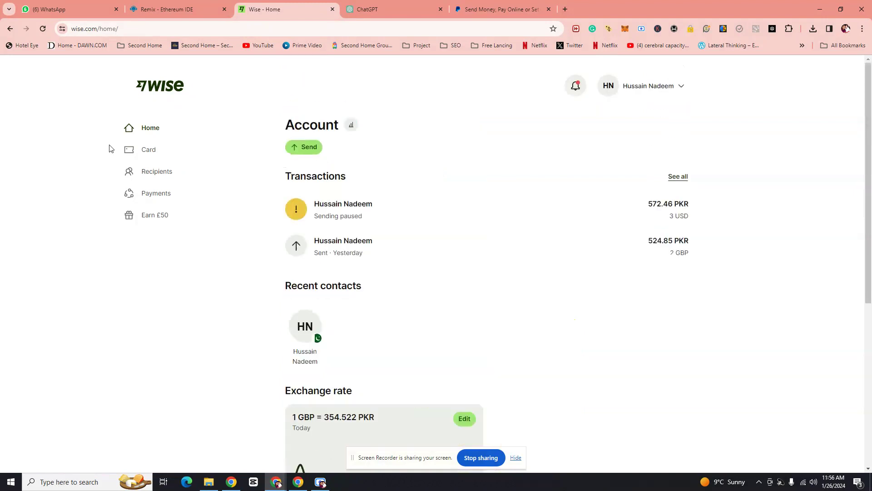
Examine the account's Card, Recipients, Payments and Earn £50 pages one after another
{"action": "left_click", "coordinate": [160, 152]}
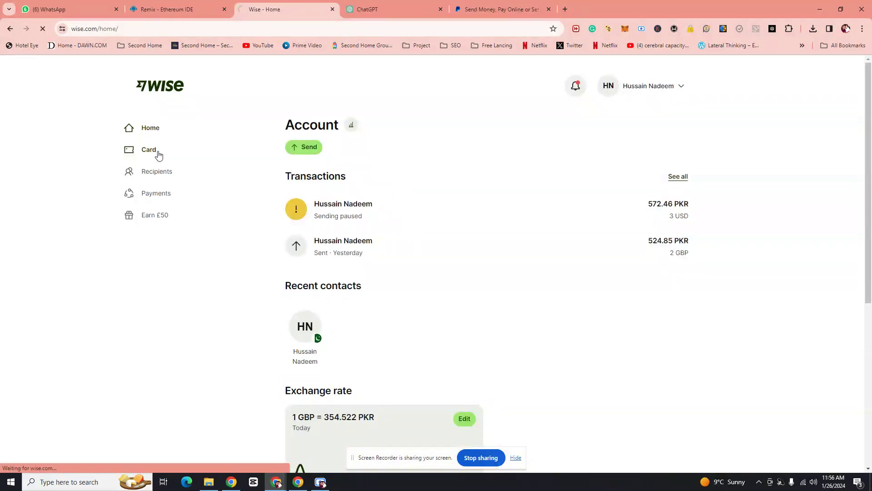
{"action": "left_click_drag", "start_coordinate": [560, 309], "coordinate": [390, 279]}
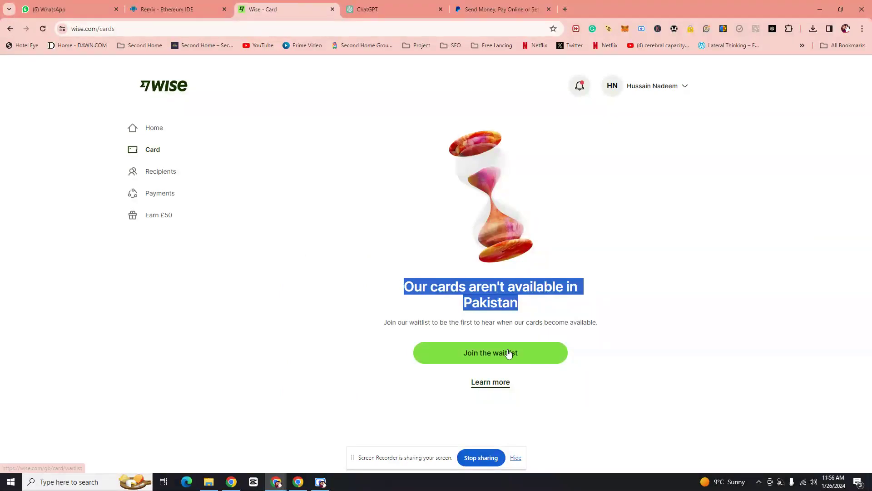
{"action": "left_click", "coordinate": [36, 147]}
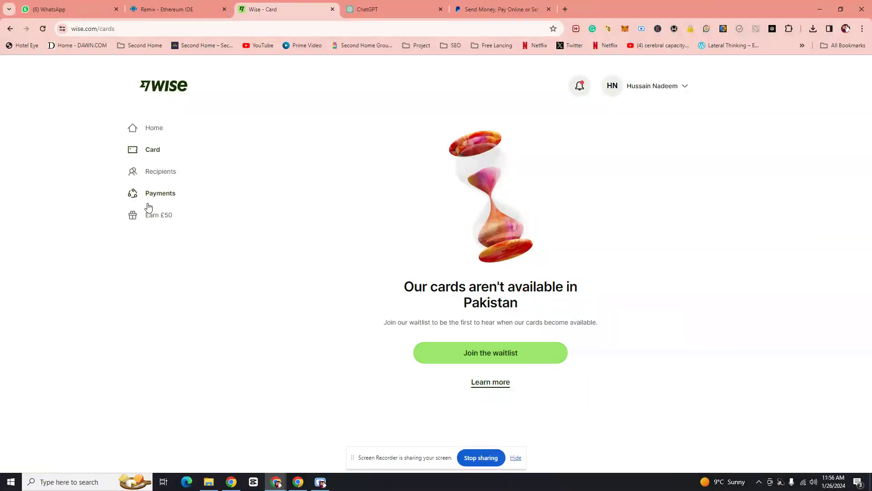
{"action": "left_click", "coordinate": [151, 171]}
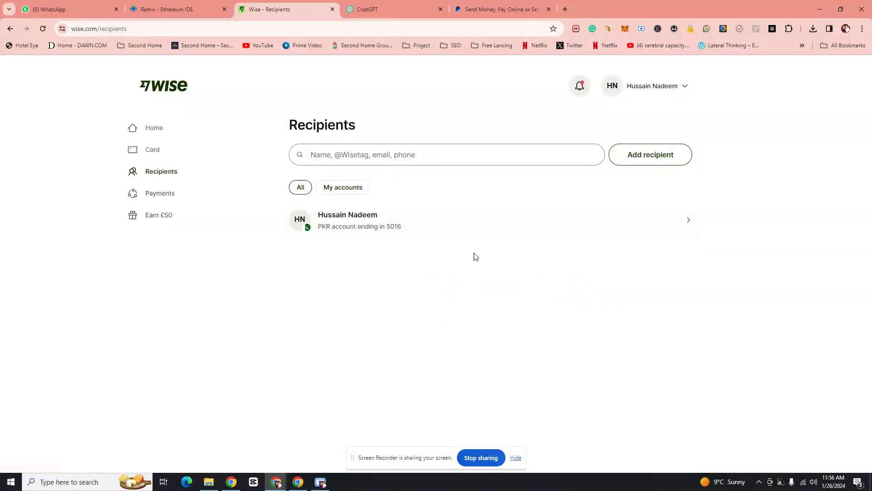
{"action": "left_click", "coordinate": [146, 197]}
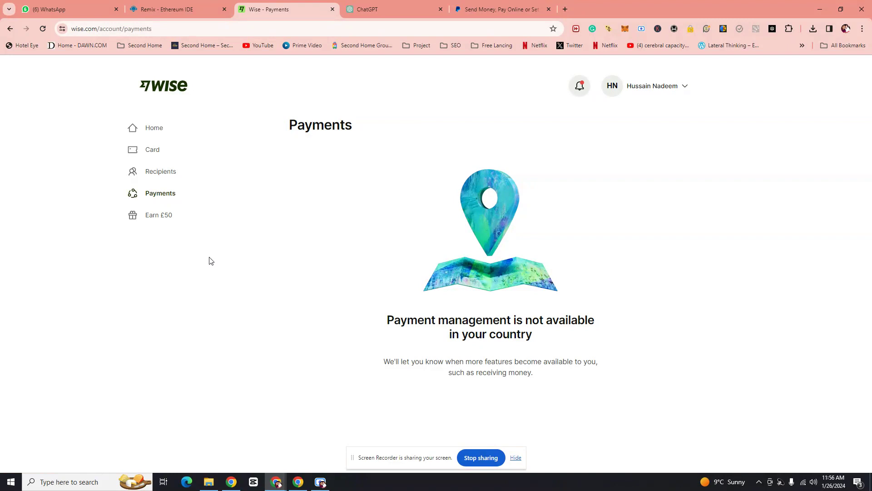
{"action": "left_click", "coordinate": [182, 216]}
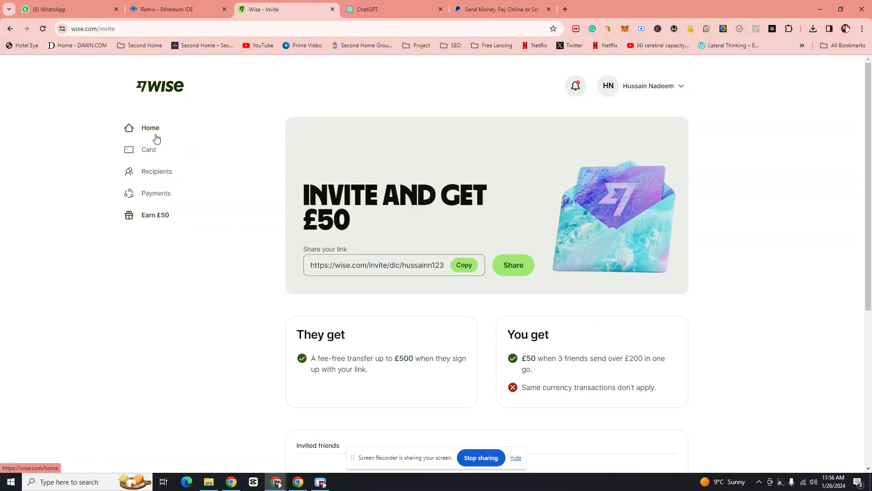
Start a new money transfer from the account home page and set the sending currency to USD
{"action": "left_click", "coordinate": [156, 130]}
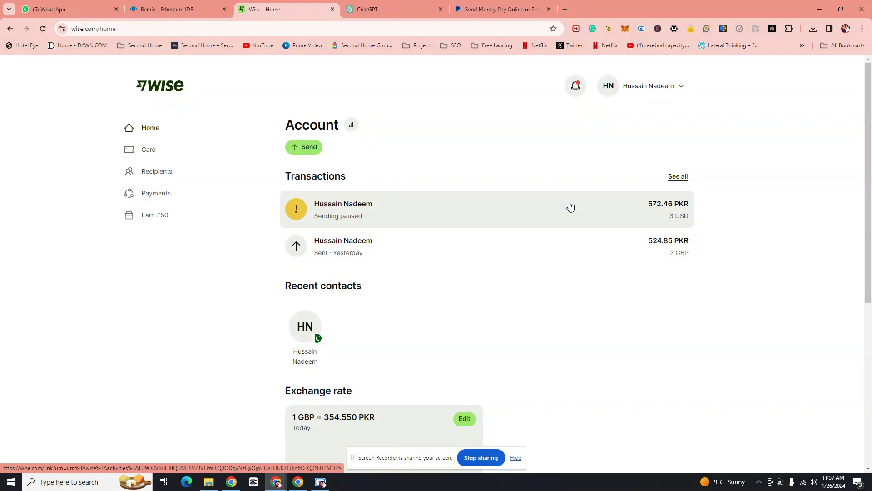
{"action": "left_click", "coordinate": [313, 153]}
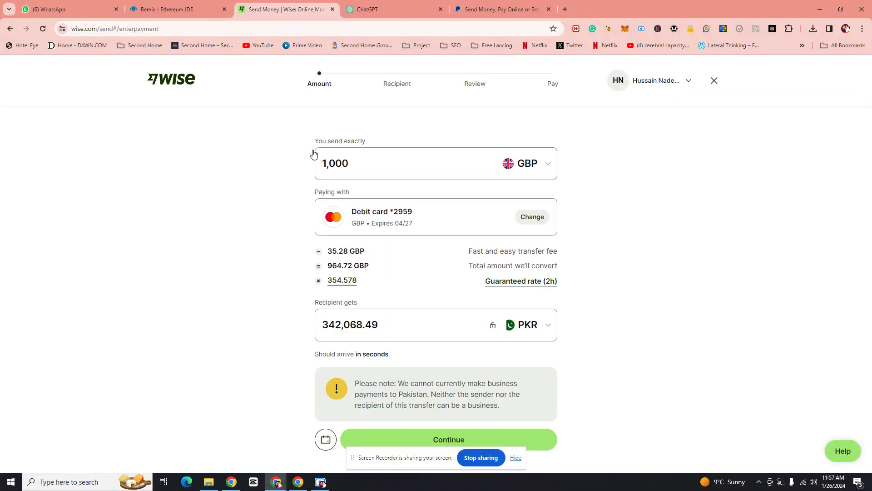
{"action": "left_click", "coordinate": [348, 163]}
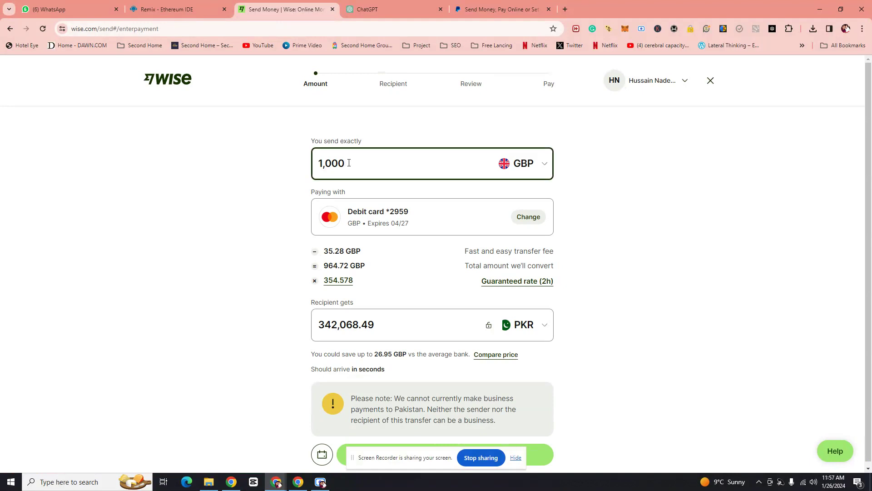
{"action": "left_click", "coordinate": [545, 166]}
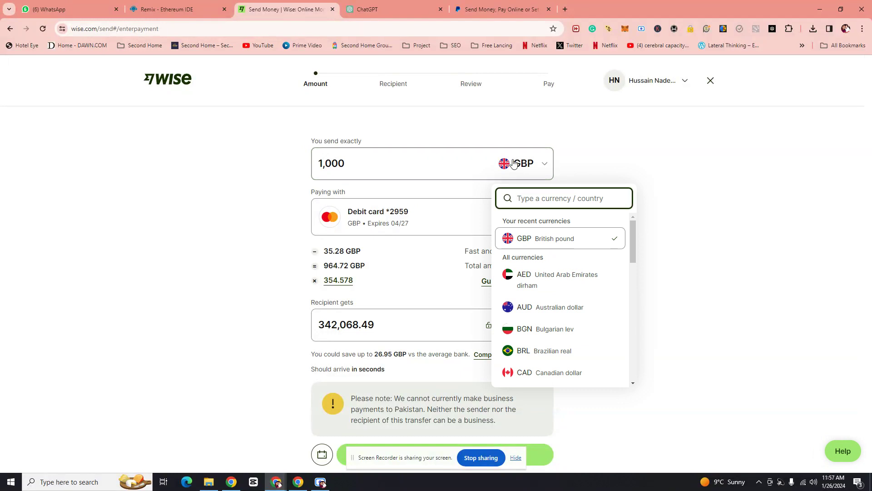
{"action": "scroll", "coordinate": [551, 239], "scroll_direction": "down", "scroll_amount": 3}
{"action": "scroll", "coordinate": [559, 273], "scroll_direction": "up", "scroll_amount": 3}
{"action": "scroll", "coordinate": [559, 284], "scroll_direction": "down", "scroll_amount": 10}
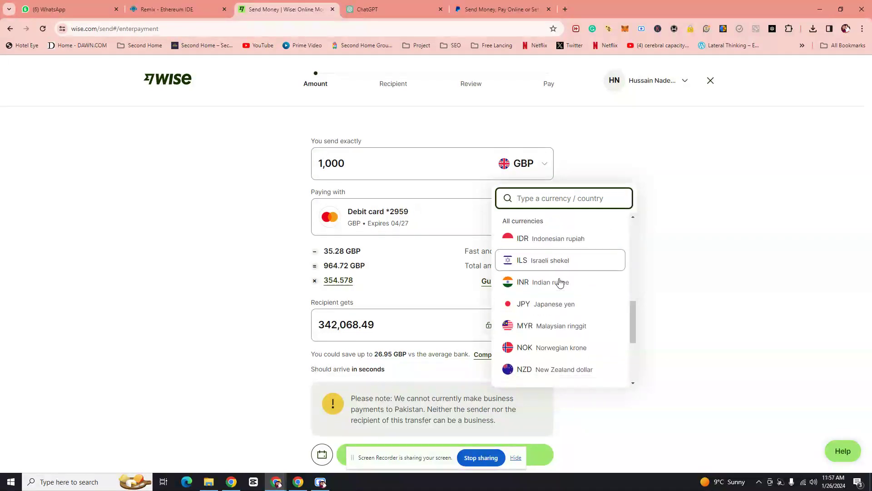
{"action": "scroll", "coordinate": [560, 281], "scroll_direction": "up", "scroll_amount": 5}
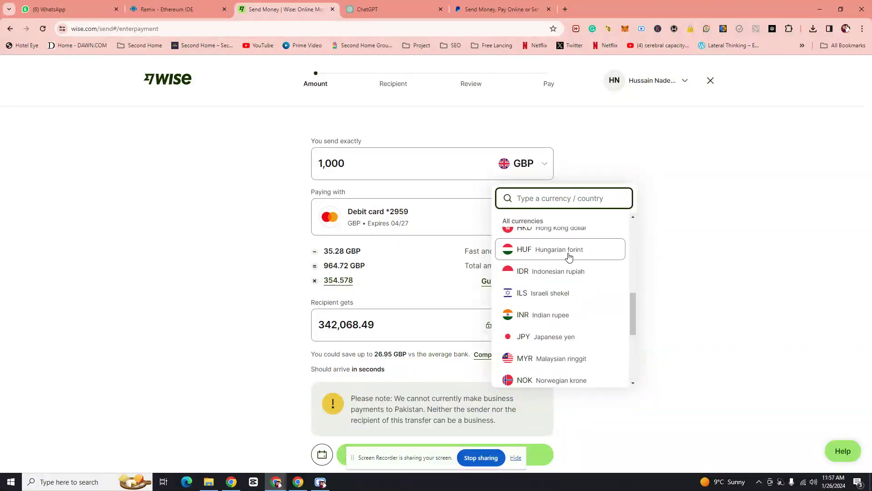
{"action": "scroll", "coordinate": [564, 264], "scroll_direction": "down", "scroll_amount": 2}
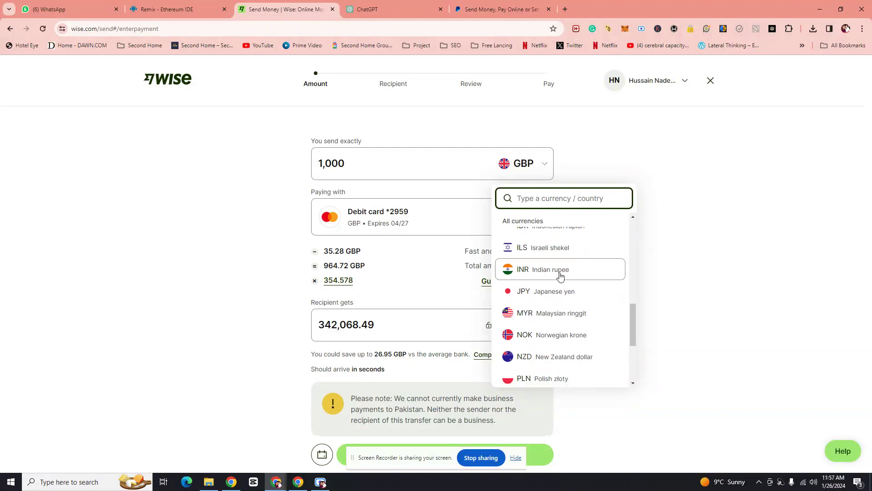
{"action": "scroll", "coordinate": [560, 277], "scroll_direction": "down", "scroll_amount": 3}
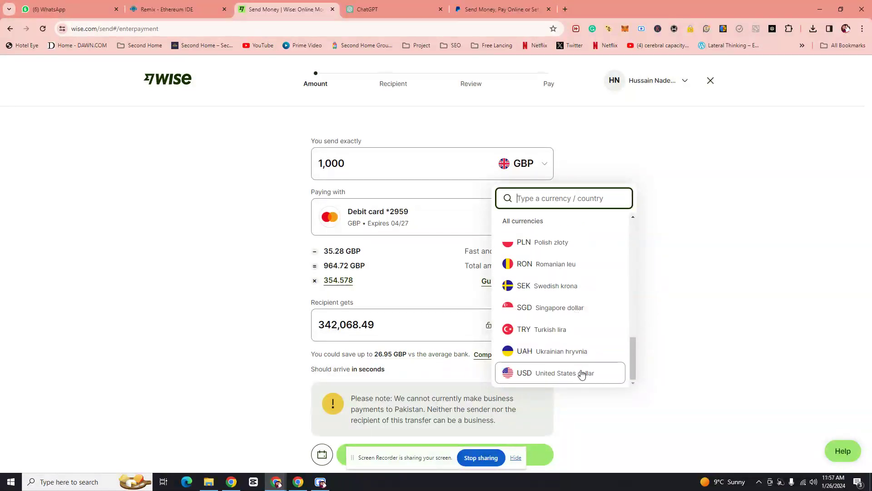
{"action": "left_click", "coordinate": [580, 373]}
Set the exact amount to send to 1 USD
{"action": "left_click", "coordinate": [361, 157]}
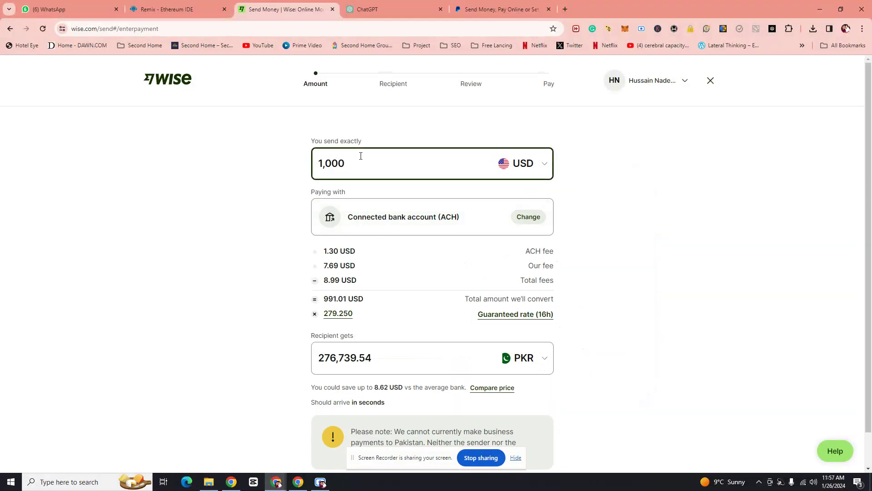
{"action": "key", "text": "BackSpace"}
{"action": "key", "text": "BackSpace"}
{"action": "key", "text": "BackSpace"}
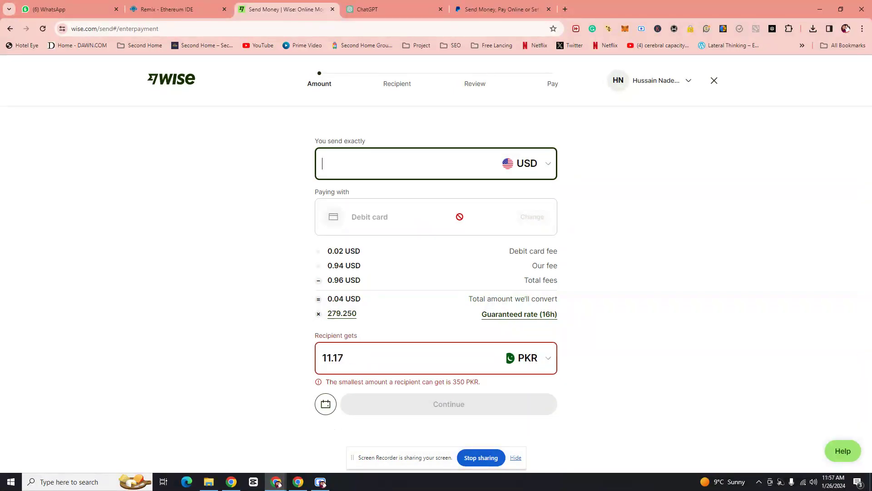
{"action": "type", "text": "1"}
{"action": "left_click", "coordinate": [679, 269]}
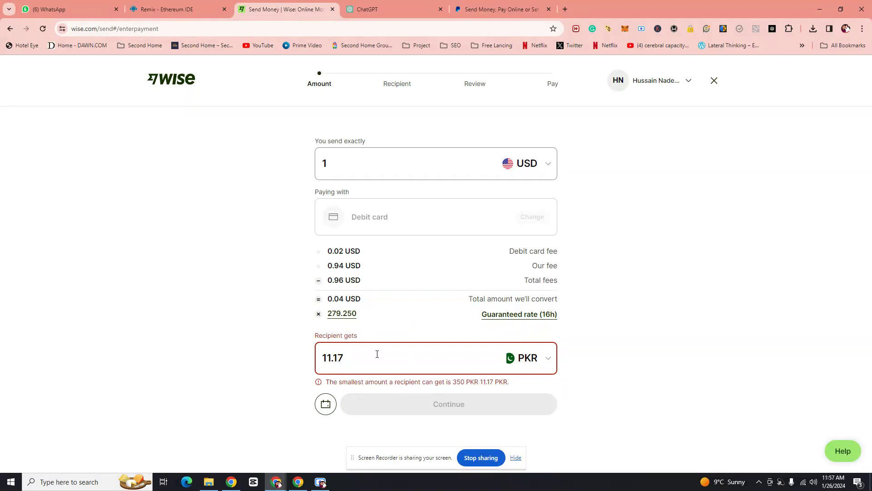
{"action": "left_click", "coordinate": [333, 176]}
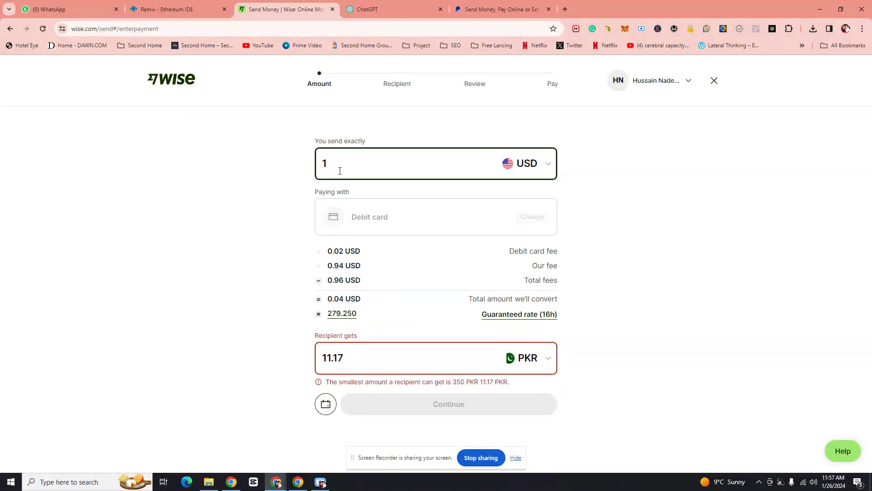
Raise the exact amount to send to 2 and then 3 USD, and highlight the resulting total fees
{"action": "type", "text": "2"}
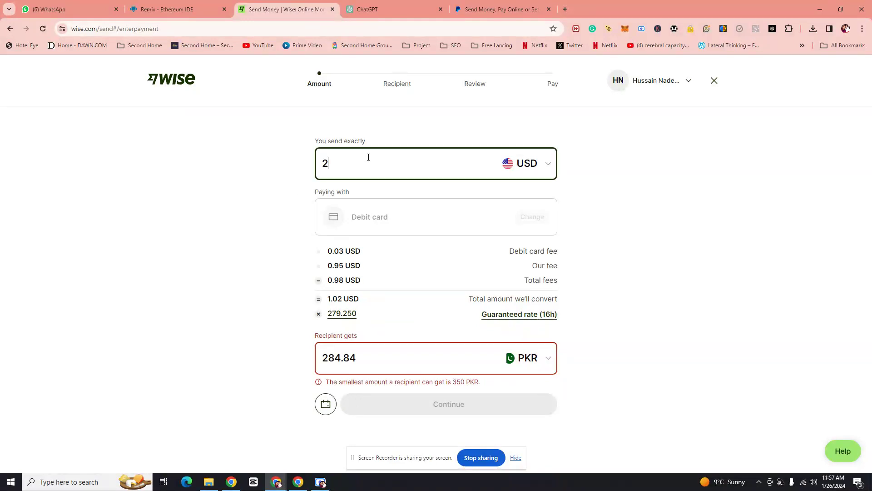
{"action": "type", "text": "3"}
{"action": "left_click", "coordinate": [659, 336]}
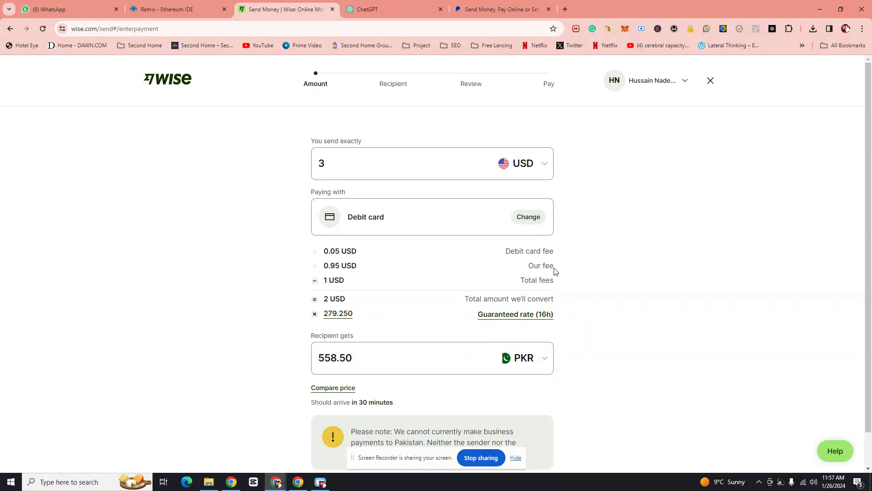
{"action": "left_click_drag", "start_coordinate": [555, 282], "coordinate": [503, 284]}
Try a send amount of 1000 USD and highlight the total fees charged for it
{"action": "left_click", "coordinate": [340, 162]}
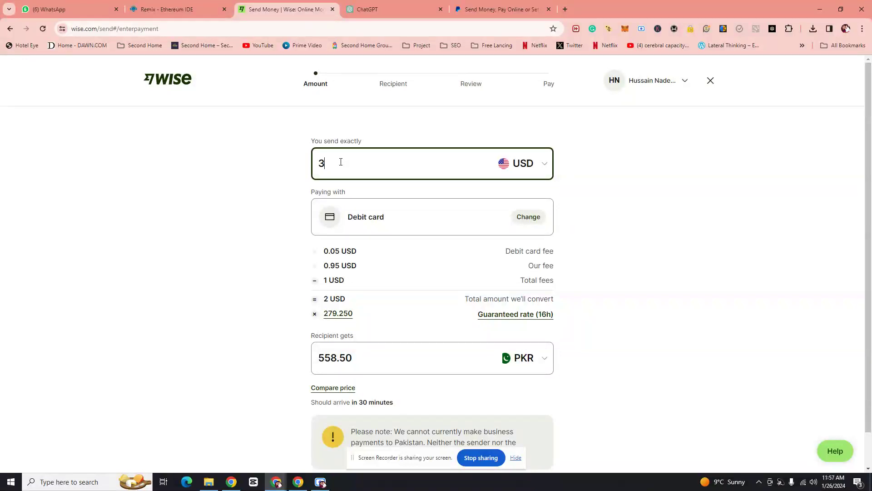
{"action": "type", "text": "1000"}
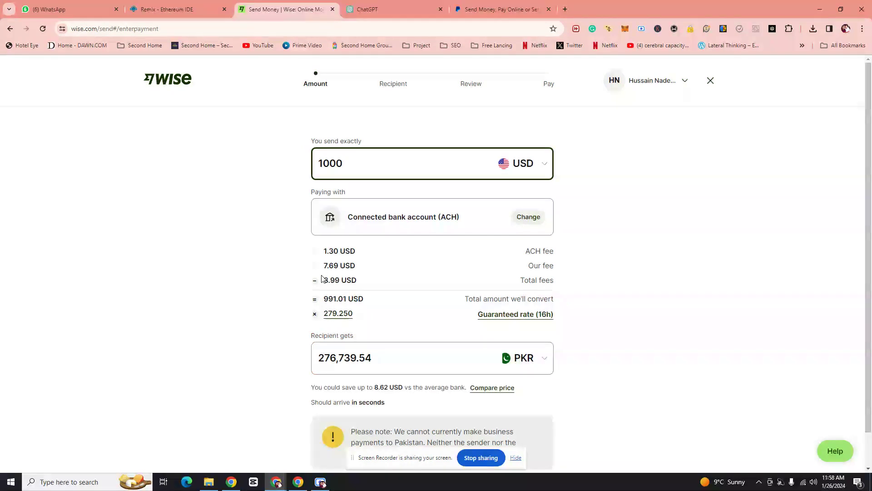
{"action": "left_click_drag", "start_coordinate": [320, 284], "coordinate": [563, 281]}
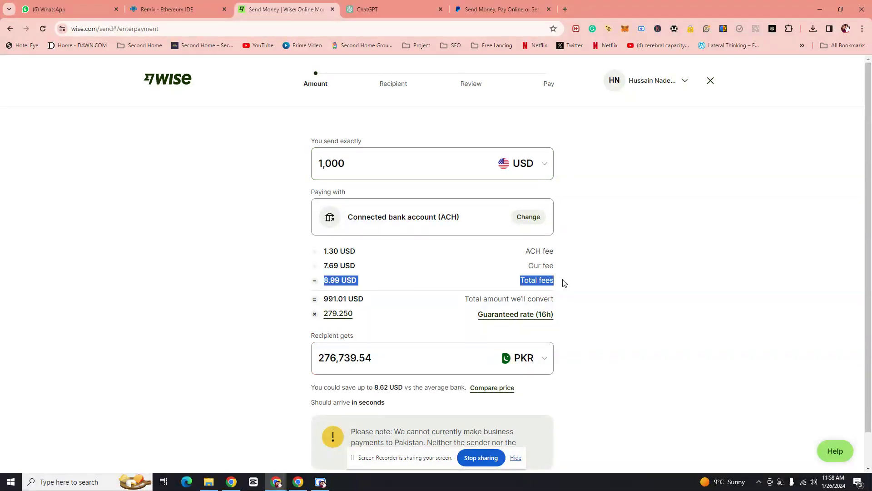
{"action": "left_click", "coordinate": [565, 283]}
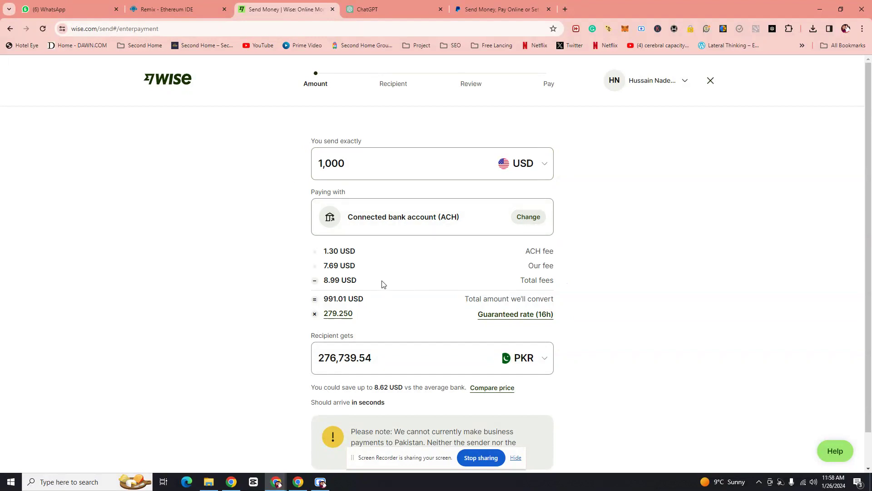
Set the exact amount to send back to 3 USD and continue to the recipient selection
{"action": "left_click", "coordinate": [372, 173]}
{"action": "key", "text": "BackSpace"}
{"action": "key", "text": "BackSpace"}
{"action": "key", "text": "BackSpace"}
{"action": "key", "text": "BackSpace"}
{"action": "type", "text": "3"}
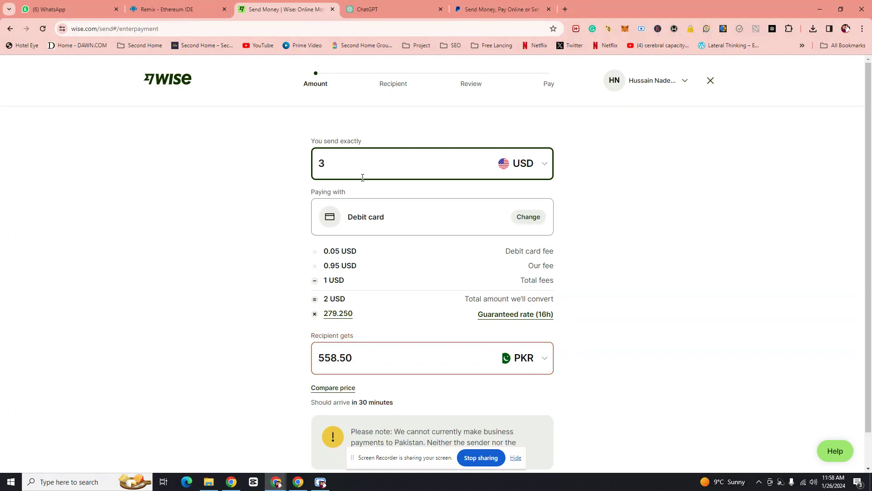
{"action": "left_click", "coordinate": [642, 233]}
{"action": "scroll", "coordinate": [552, 212], "scroll_direction": "down", "scroll_amount": 1}
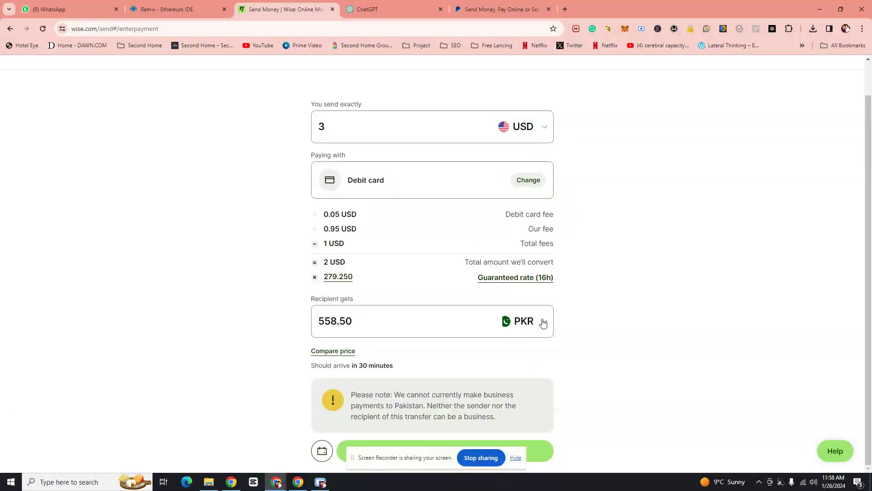
{"action": "left_click", "coordinate": [516, 458]}
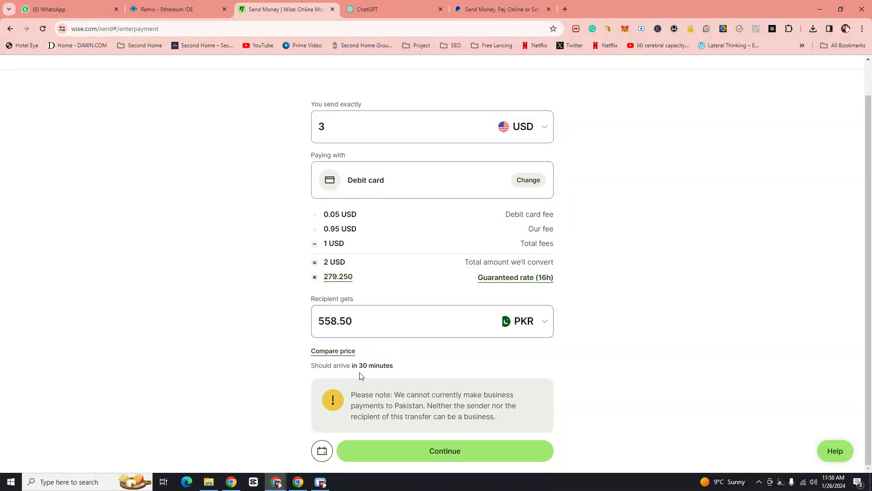
{"action": "left_click", "coordinate": [411, 452]}
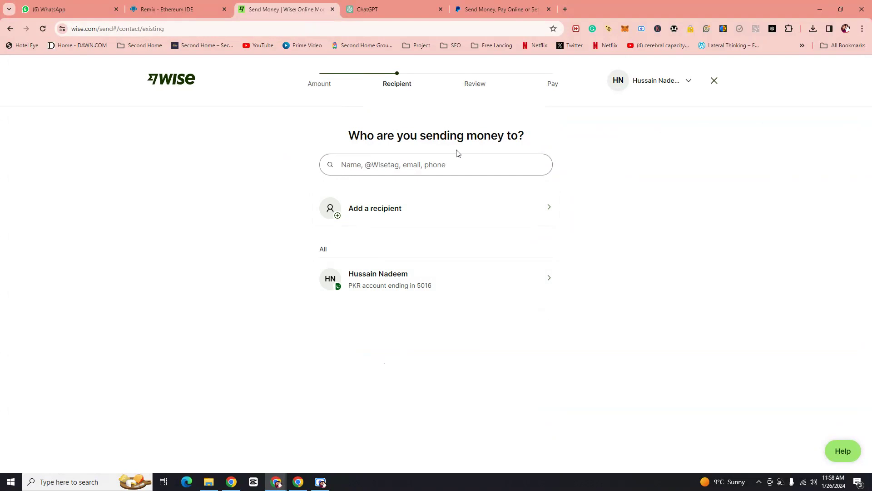
Look over the new-recipient form for someone else, including bank and address fields, and return to the recipient list
{"action": "left_click", "coordinate": [412, 212]}
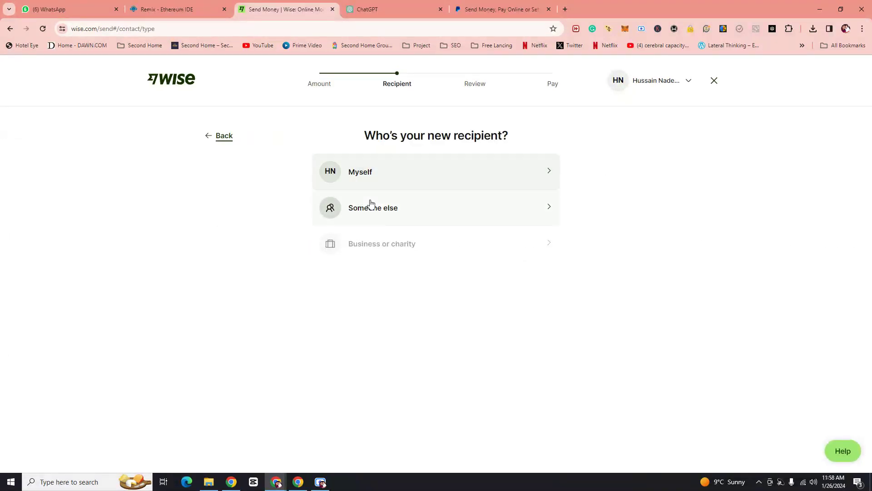
{"action": "left_click", "coordinate": [371, 204]}
{"action": "scroll", "coordinate": [403, 171], "scroll_direction": "down", "scroll_amount": 1}
{"action": "scroll", "coordinate": [400, 217], "scroll_direction": "down", "scroll_amount": 2}
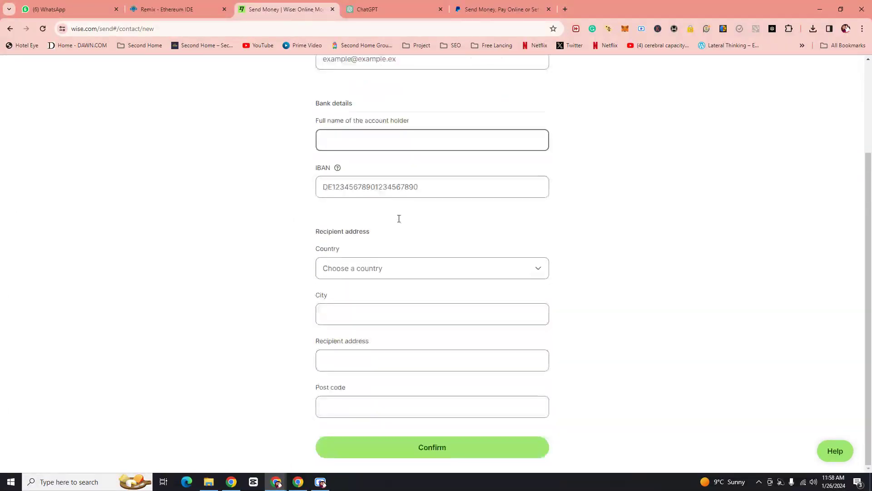
{"action": "scroll", "coordinate": [399, 218], "scroll_direction": "up", "scroll_amount": 3}
{"action": "left_click", "coordinate": [218, 136]}
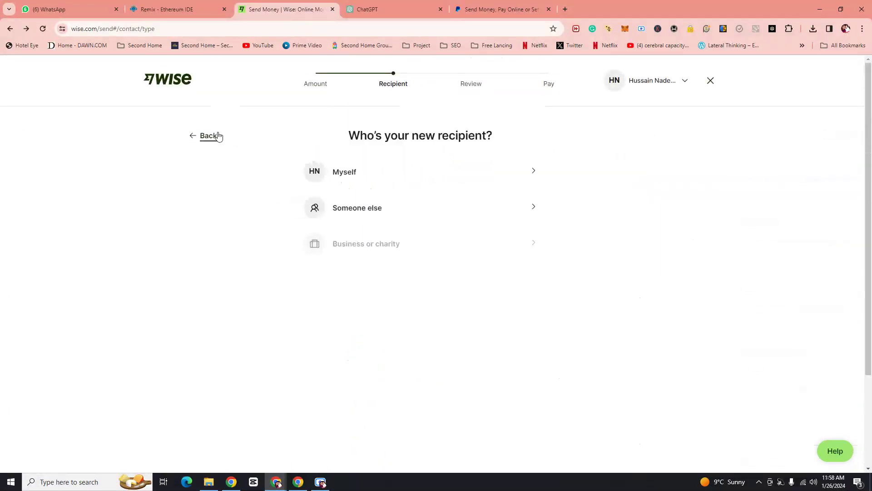
{"action": "left_click", "coordinate": [219, 136]}
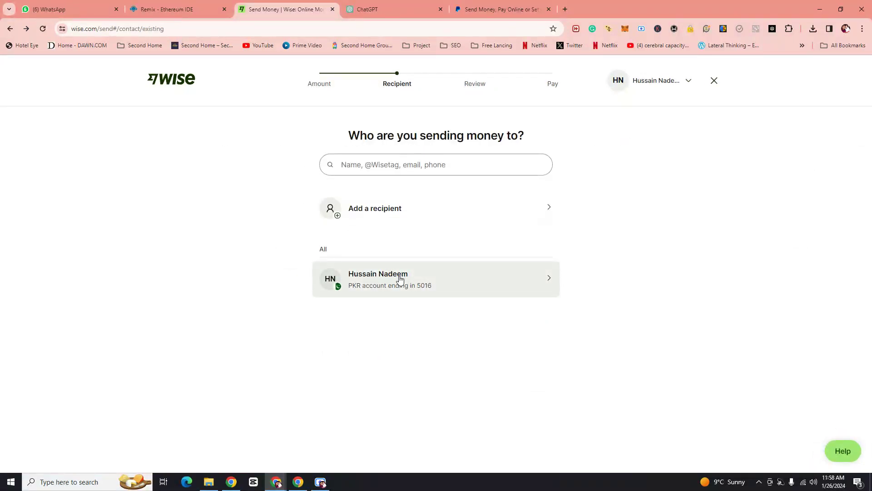
Choose the saved PKR recipient and submit "Tuition fees or studying expenses" as the reason for the transfer
{"action": "left_click", "coordinate": [401, 279]}
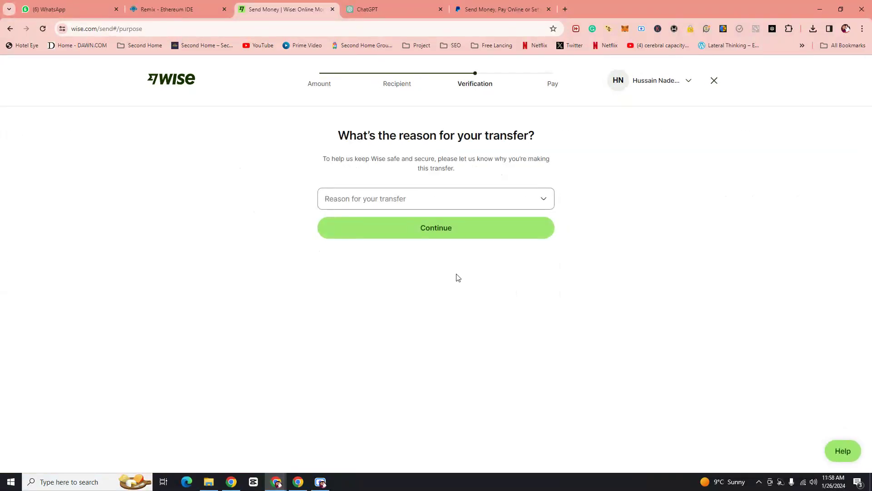
{"action": "left_click", "coordinate": [421, 196]}
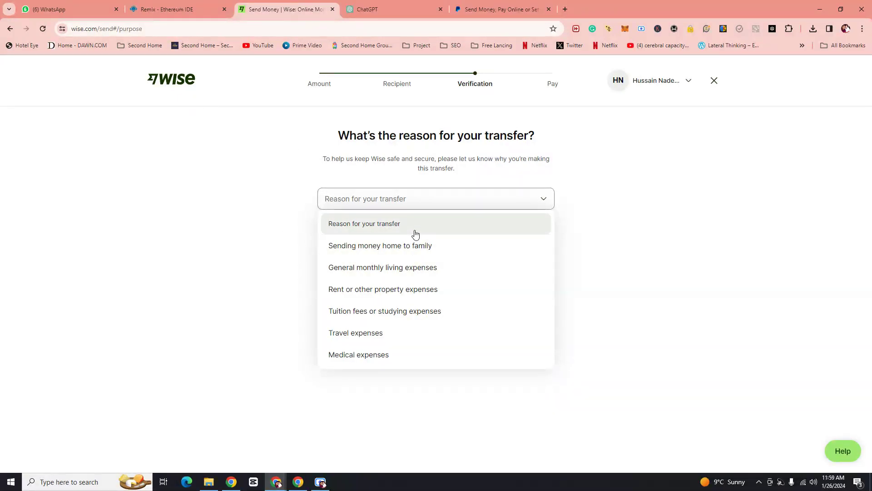
{"action": "left_click", "coordinate": [404, 333]}
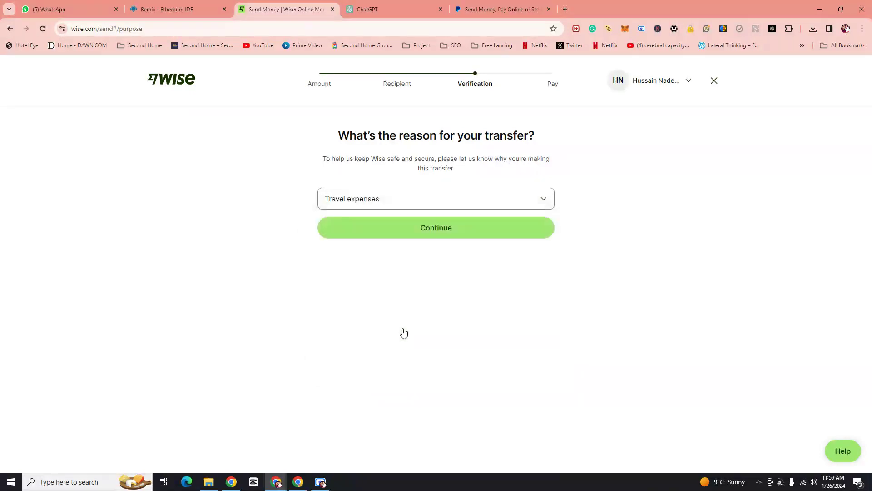
{"action": "left_click", "coordinate": [365, 199]}
{"action": "left_click", "coordinate": [364, 311]}
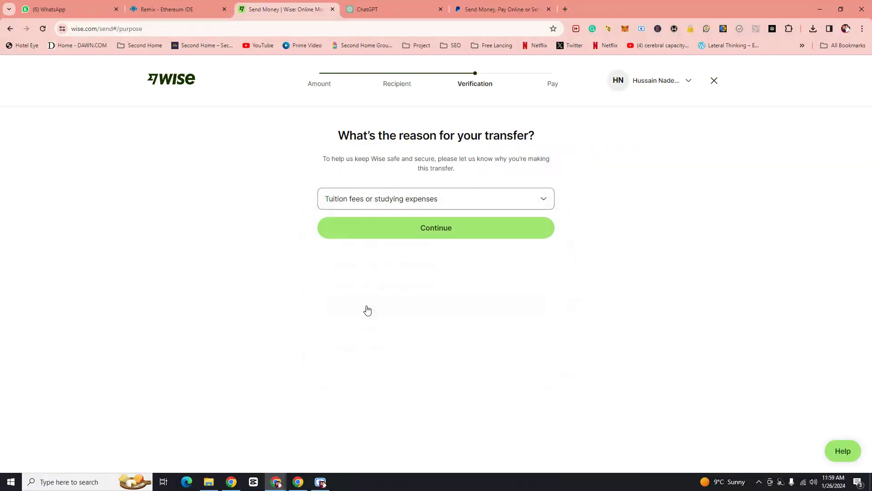
{"action": "left_click", "coordinate": [381, 231]}
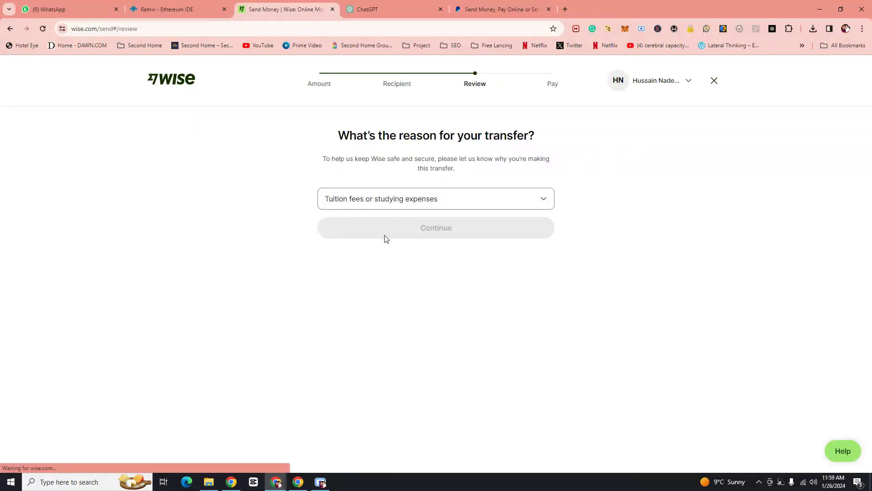
Review the transfer, recipient and schedule details, and continue to payment
{"action": "scroll", "coordinate": [404, 192], "scroll_direction": "down", "scroll_amount": 1}
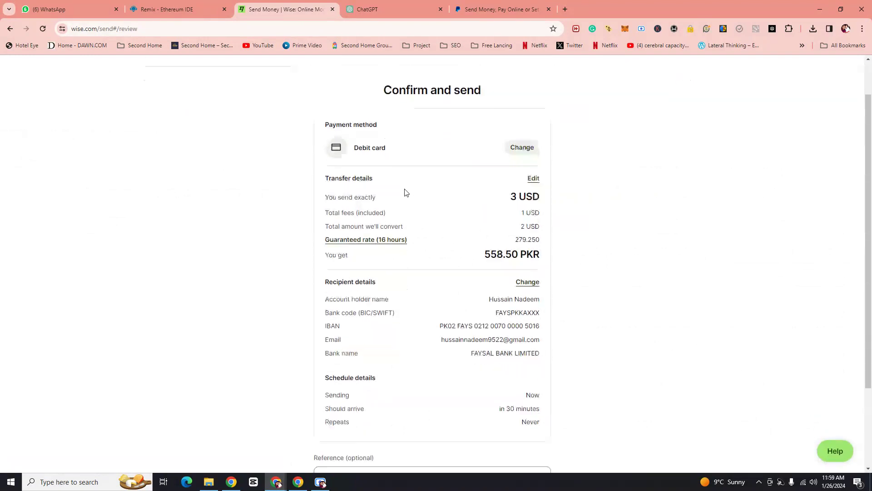
{"action": "scroll", "coordinate": [405, 191], "scroll_direction": "down", "scroll_amount": 2}
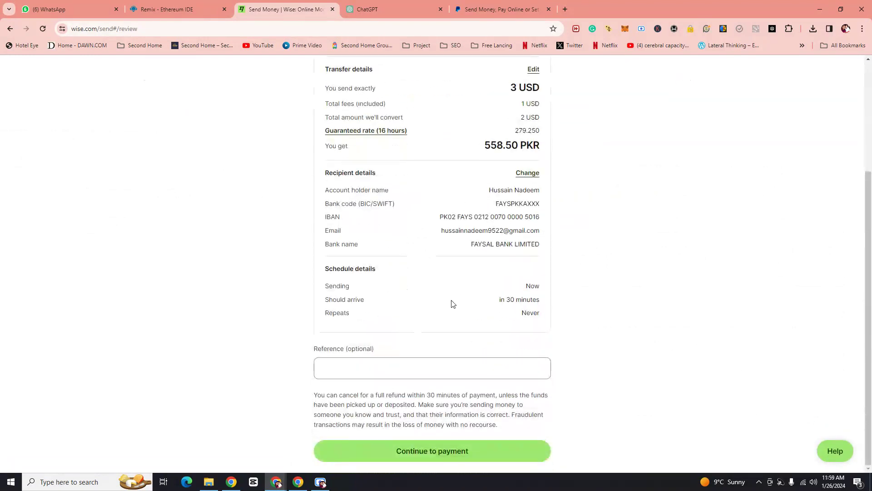
{"action": "scroll", "coordinate": [415, 187], "scroll_direction": "up", "scroll_amount": 2}
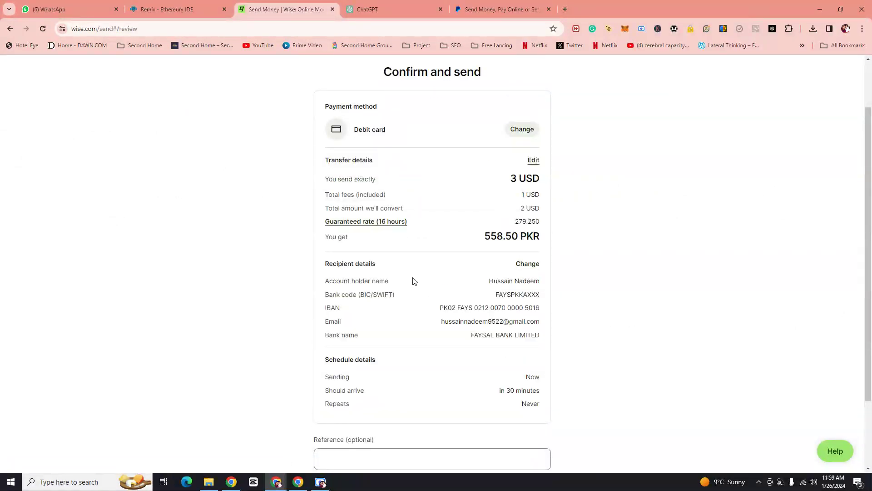
{"action": "scroll", "coordinate": [547, 309], "scroll_direction": "down", "scroll_amount": 2}
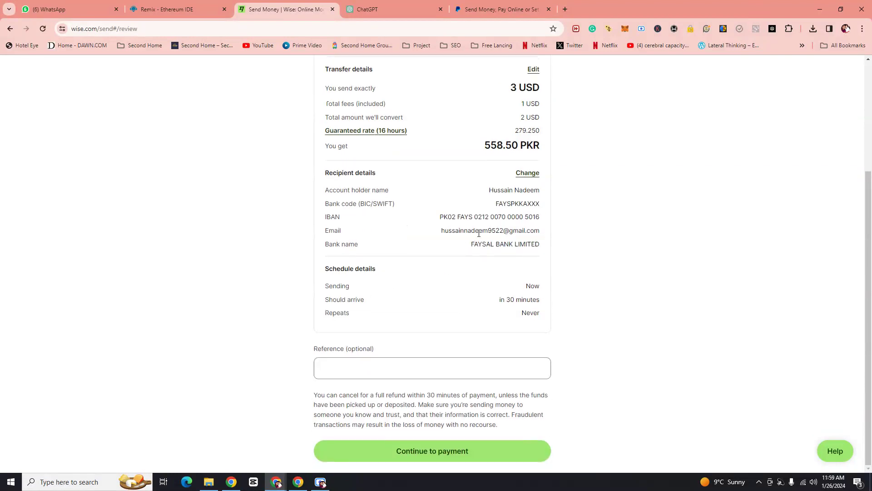
{"action": "left_click_drag", "start_coordinate": [324, 178], "coordinate": [546, 253]}
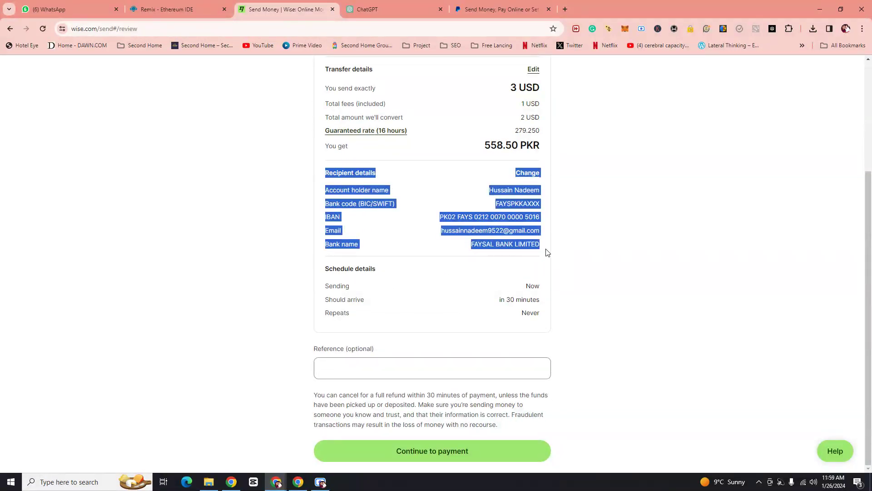
{"action": "left_click", "coordinate": [548, 253]}
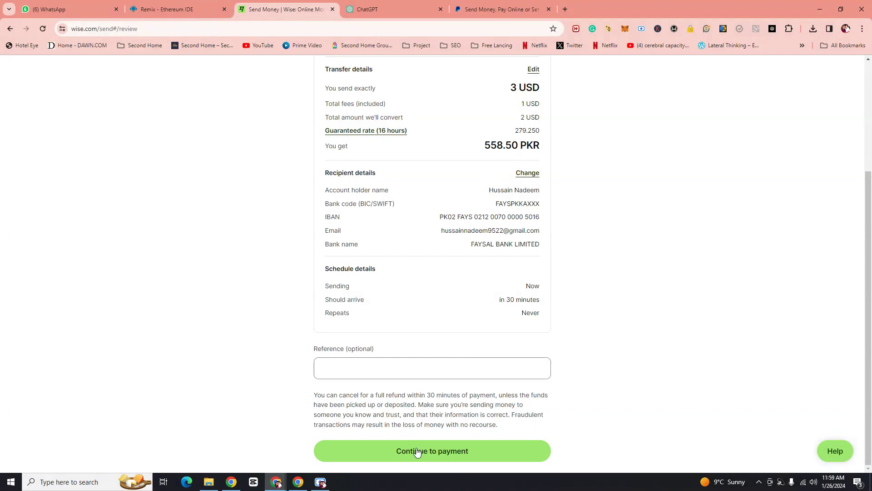
{"action": "left_click", "coordinate": [402, 451]}
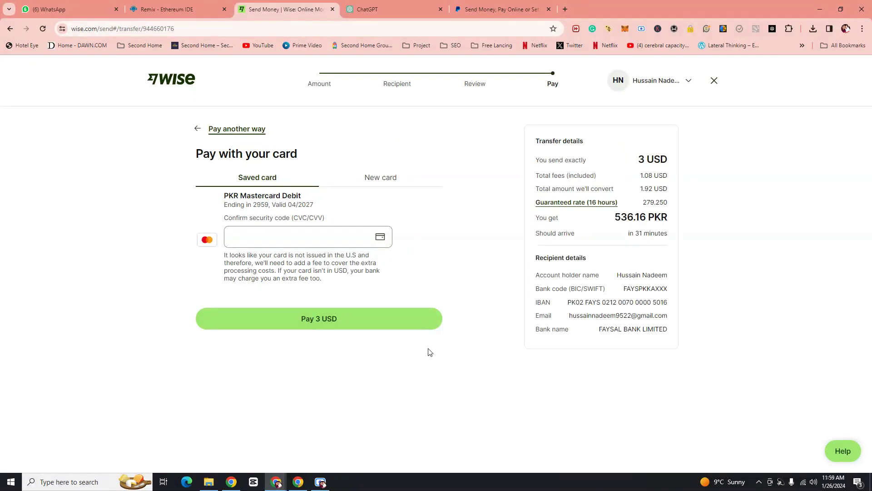
{"action": "left_click", "coordinate": [321, 481]}
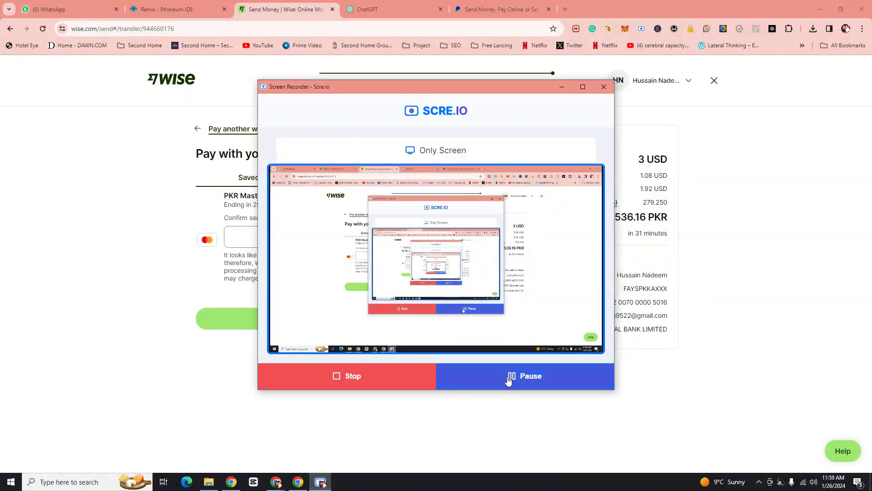
{"action": "left_click", "coordinate": [513, 378]}
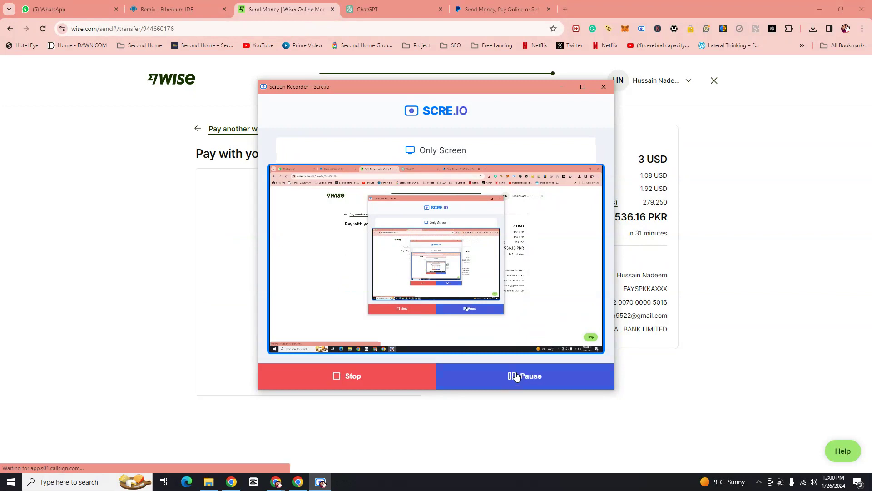
{"action": "left_click", "coordinate": [801, 320]}
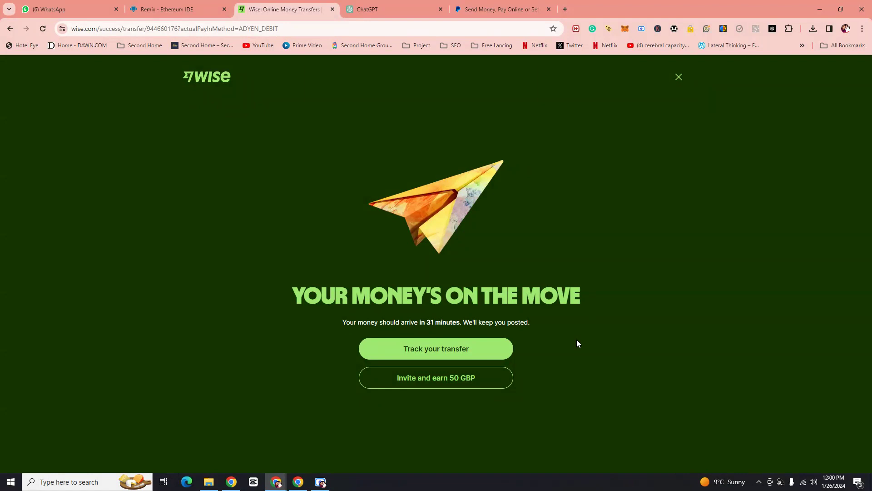
Examine the new transfer's tracking updates, and go back to a reloaded list of all transactions
{"action": "left_click", "coordinate": [478, 350]}
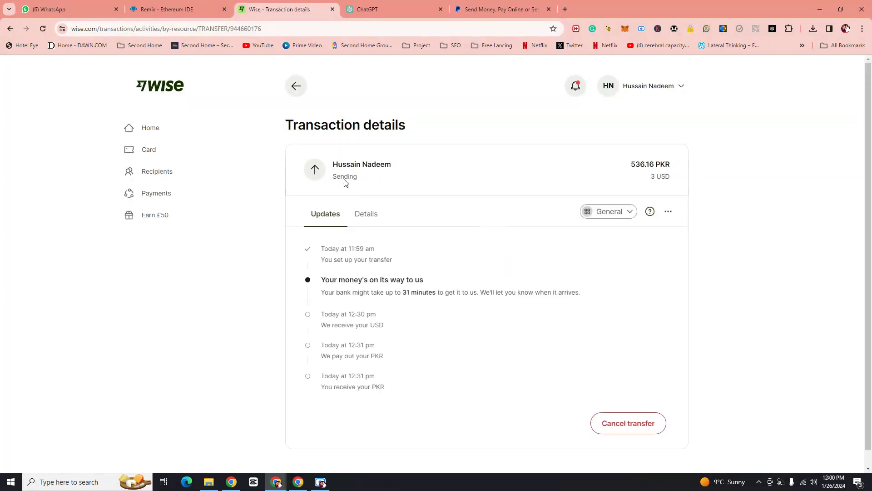
{"action": "left_click", "coordinate": [299, 91]}
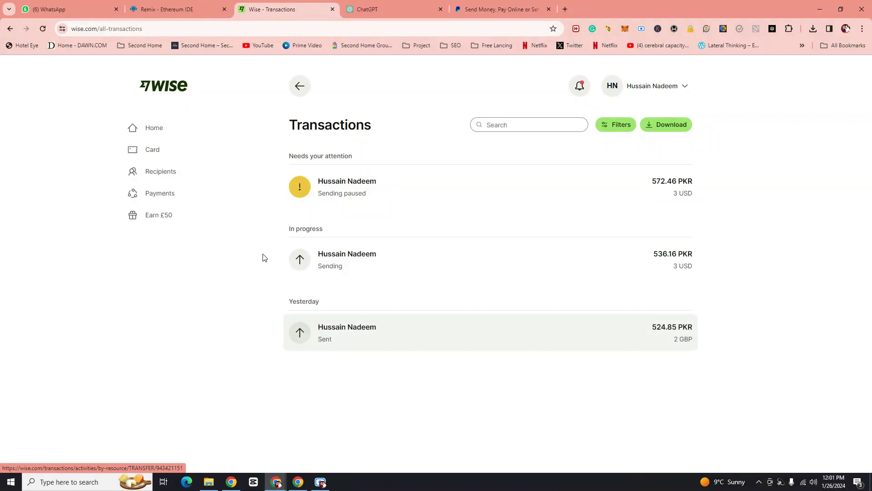
{"action": "left_click", "coordinate": [42, 29]}
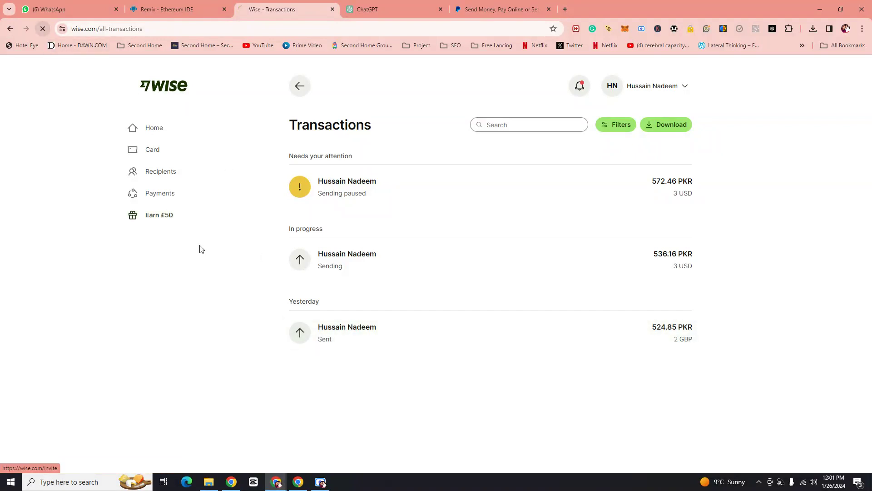
Open the in-progress 3 USD transfer and look over its category options and status updates
{"action": "left_click", "coordinate": [376, 264]}
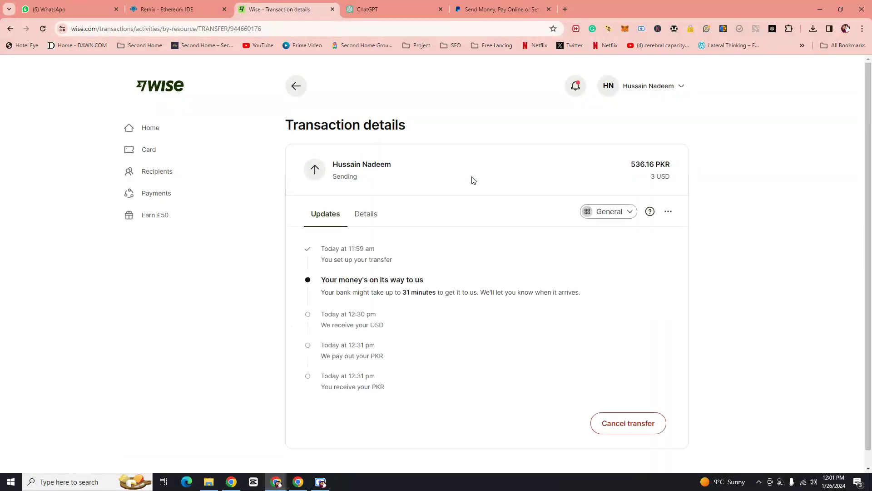
{"action": "left_click", "coordinate": [611, 213]}
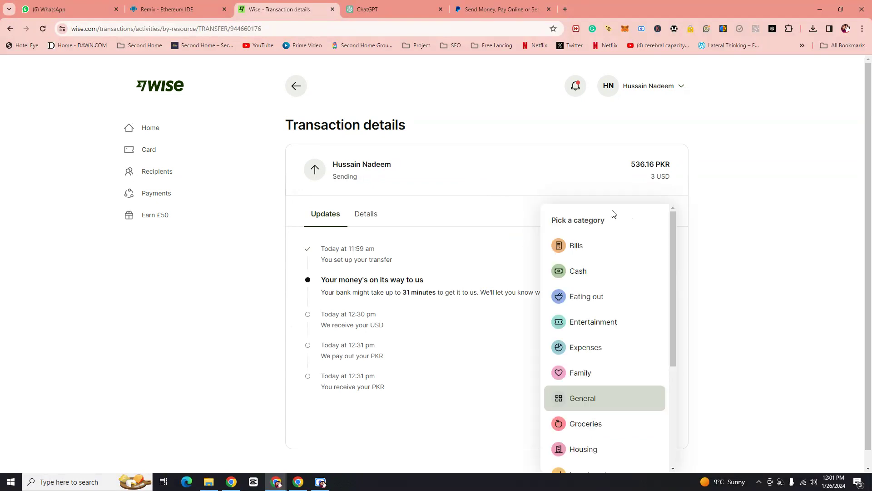
{"action": "scroll", "coordinate": [480, 213], "scroll_direction": "down", "scroll_amount": 1}
{"action": "left_click", "coordinate": [480, 213]}
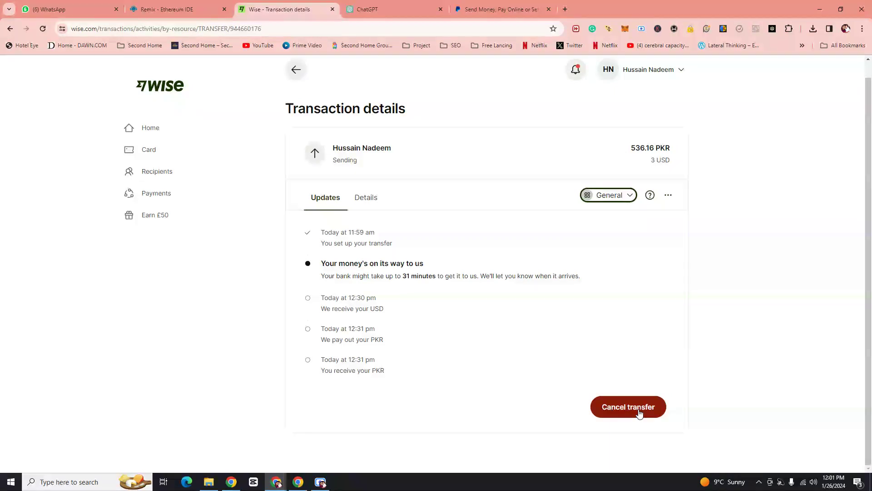
Return to the transactions list and refresh it to check the transfers' statuses
{"action": "left_click", "coordinate": [295, 70]}
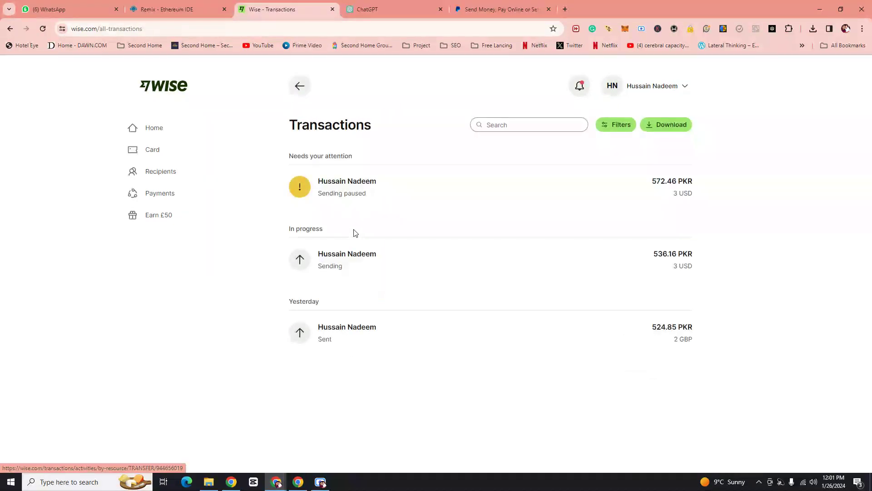
{"action": "left_click", "coordinate": [42, 30]}
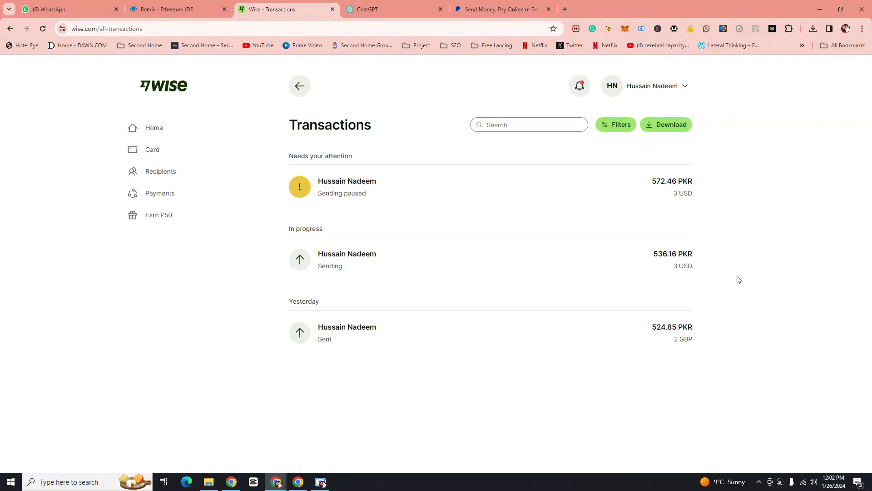
{"action": "left_click", "coordinate": [42, 29]}
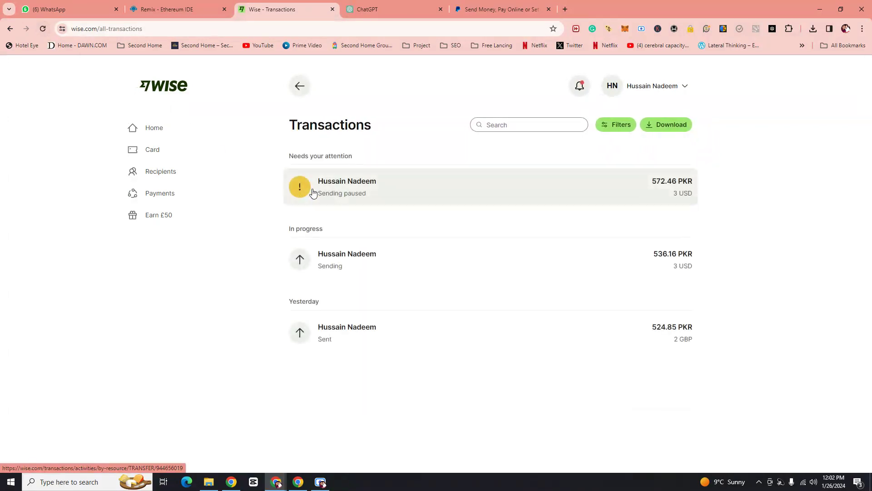